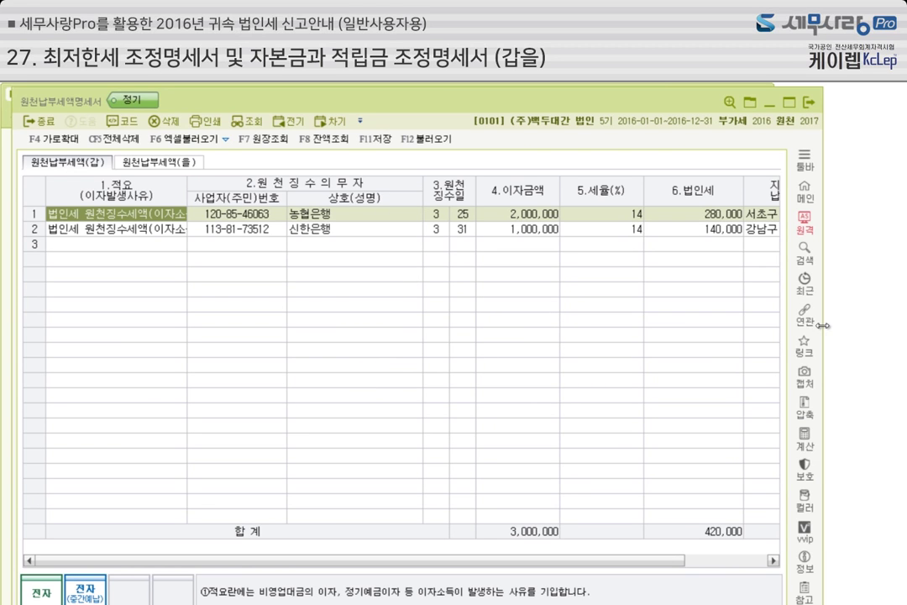
# Widen the 원천납부세액명세서(갑) window to show the 지방세 납세지 column, and close the form.
pyautogui.moveTo(822, 325); pyautogui.dragTo(875, 325)
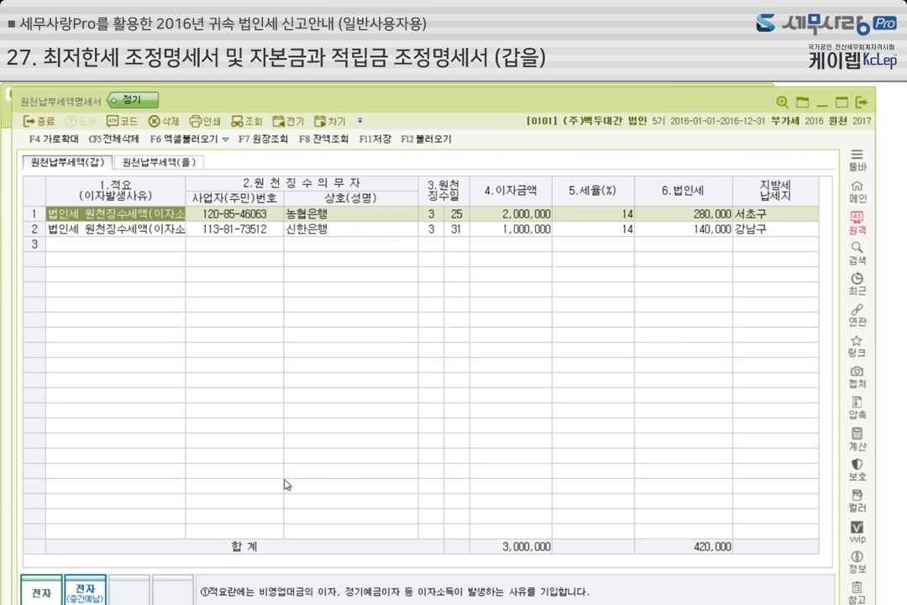
pyautogui.click(860, 100)
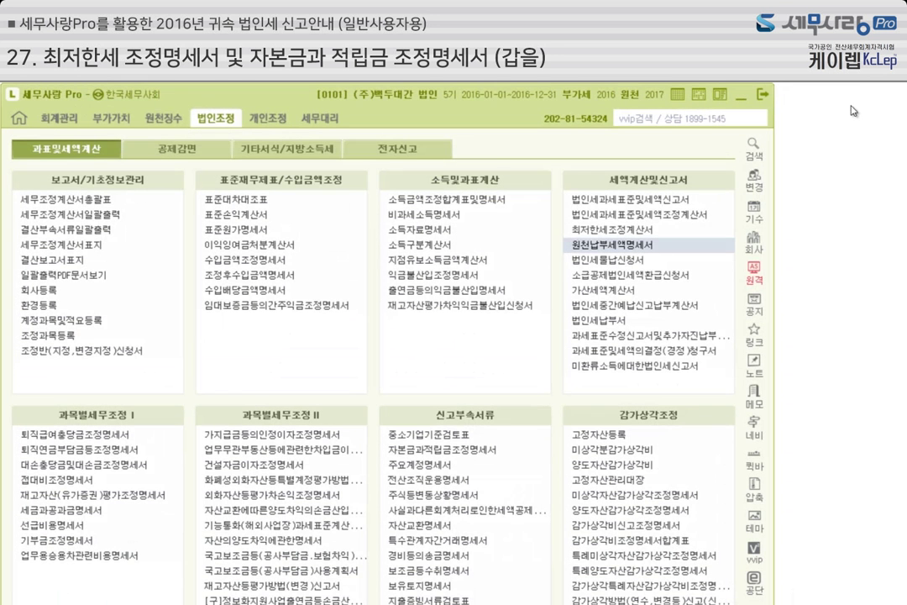
# Load the related data into 가산세액계산서, check the 미제출가산세 section, and save the form on closing.
pyautogui.click(609, 290)
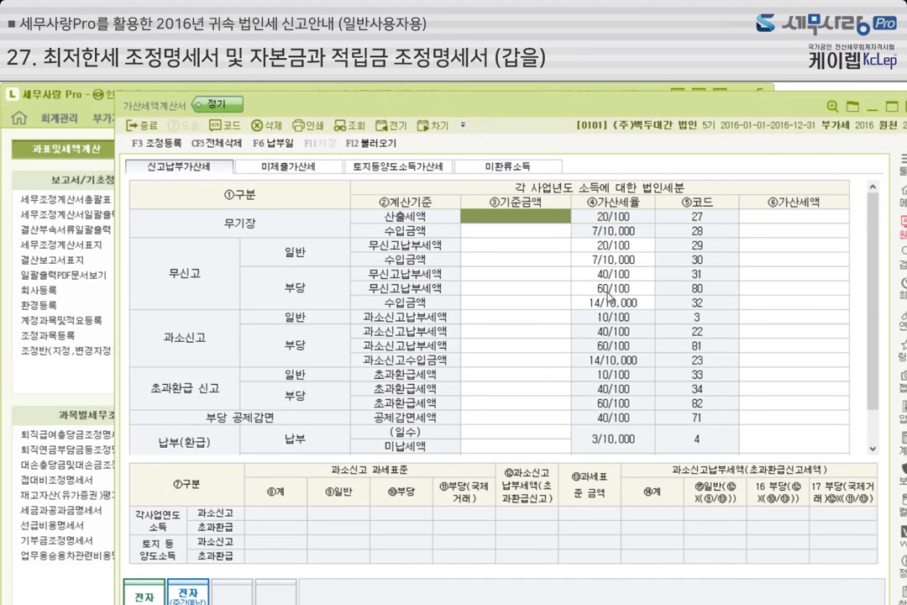
pyautogui.click(375, 144)
pyautogui.click(567, 389)
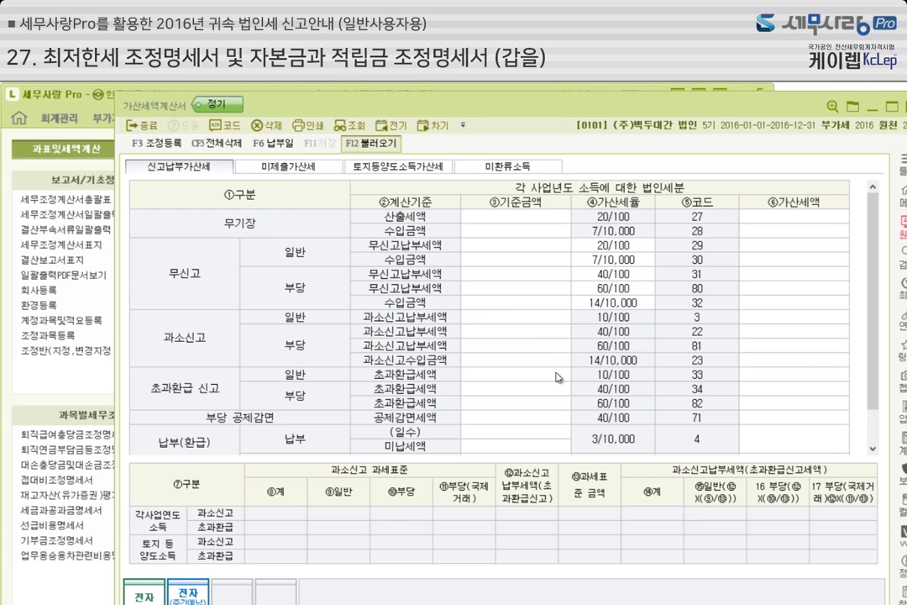
pyautogui.click(296, 173)
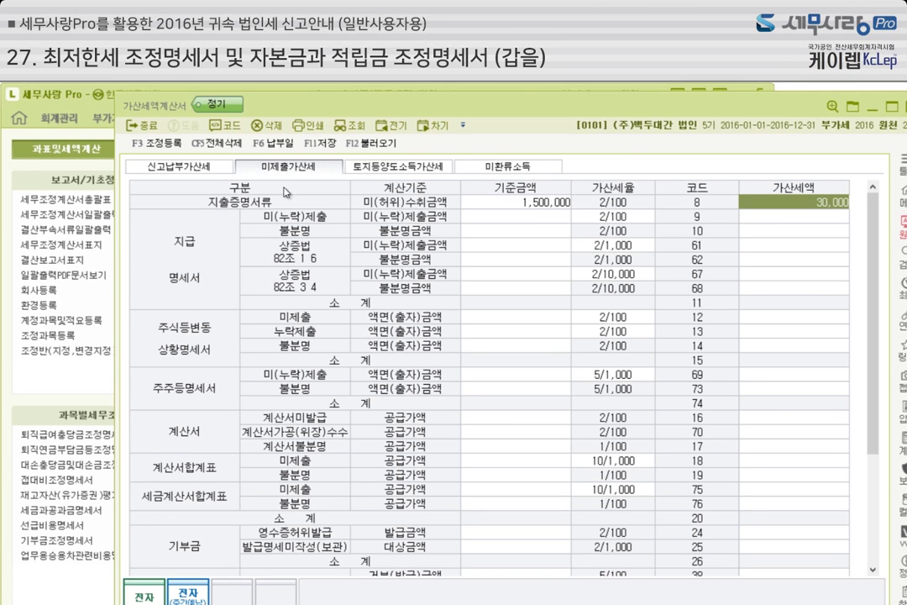
pyautogui.press('Escape')
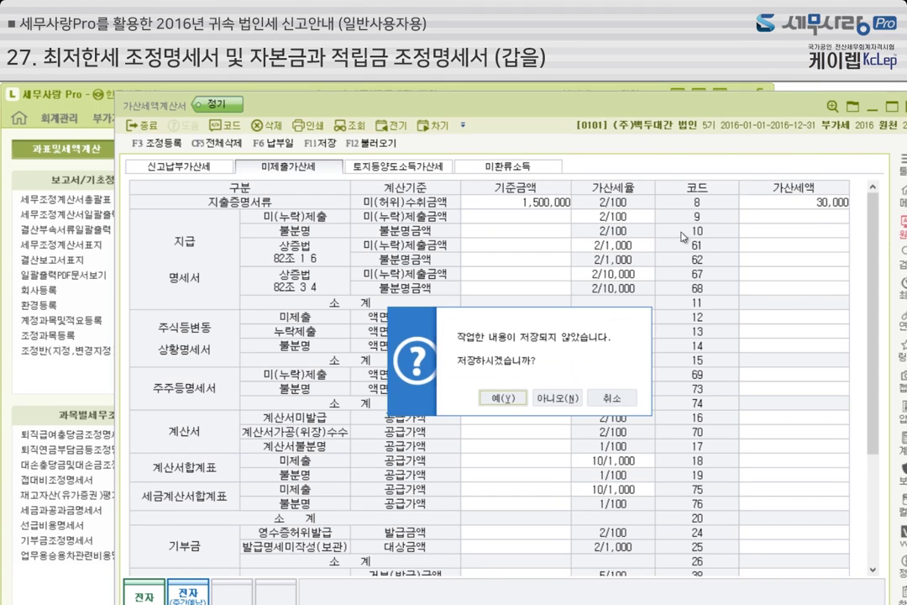
pyautogui.click(462, 398)
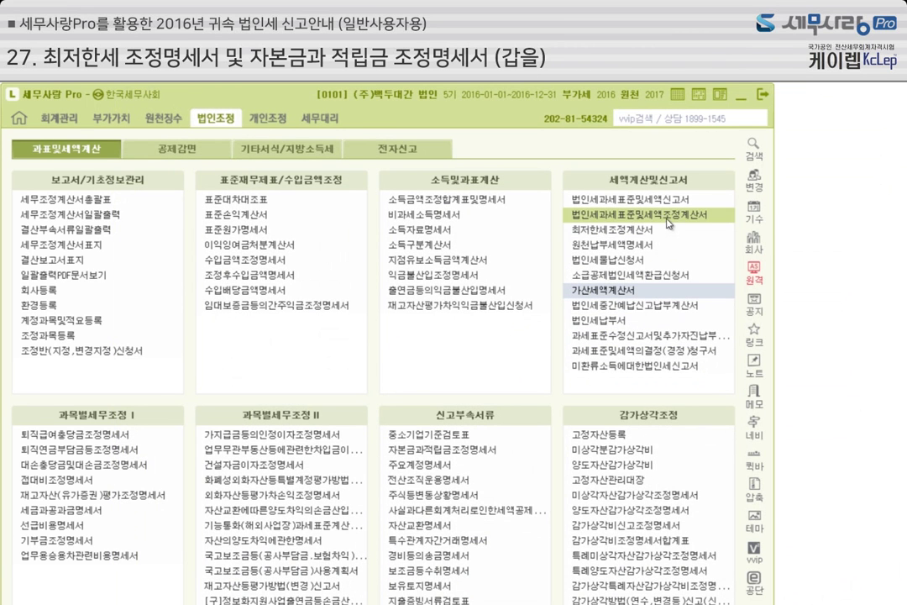
# Reload the figures of 법인세과세표준및세액조정계산서 from the related forms, save the form and close it.
pyautogui.click(673, 215)
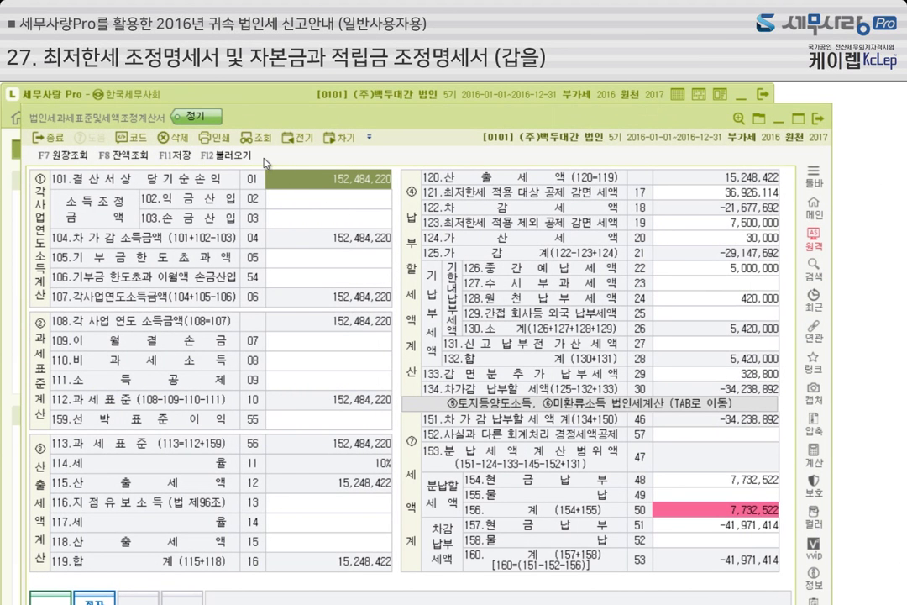
pyautogui.click(223, 156)
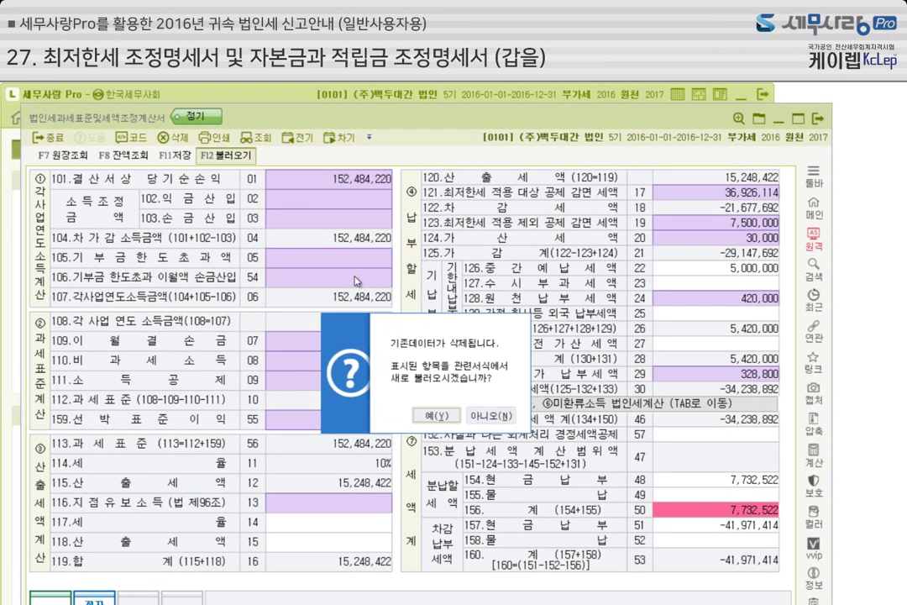
pyautogui.click(445, 416)
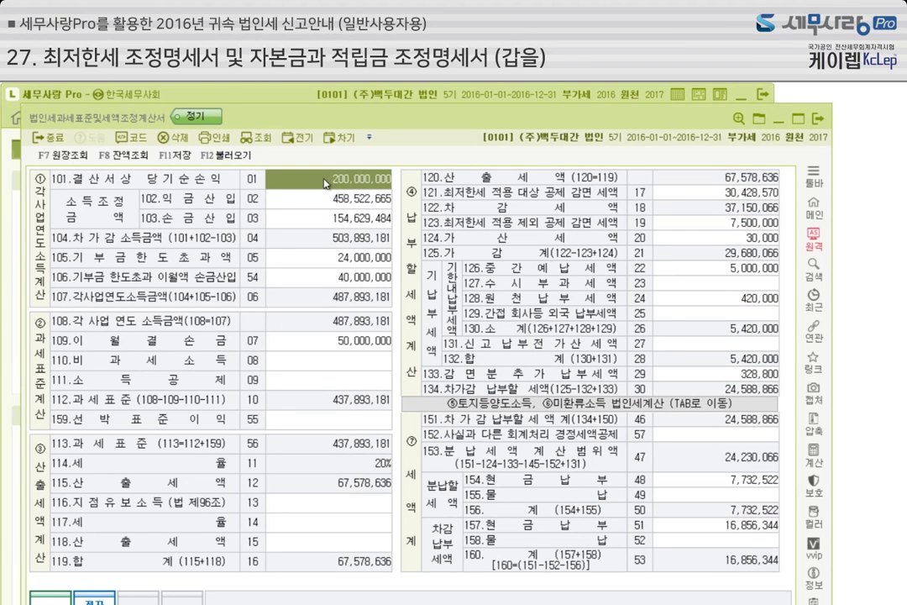
pyautogui.click(179, 154)
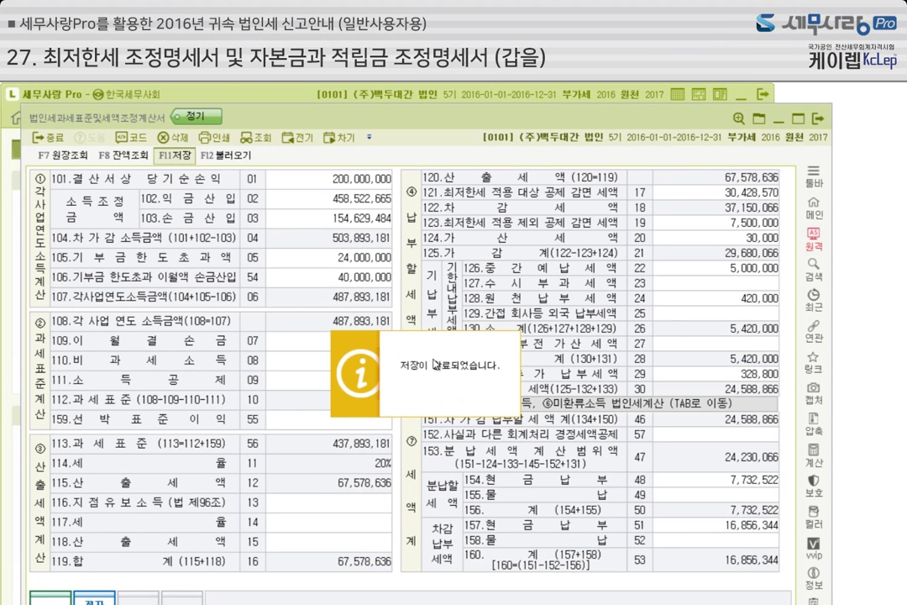
pyautogui.click(708, 199)
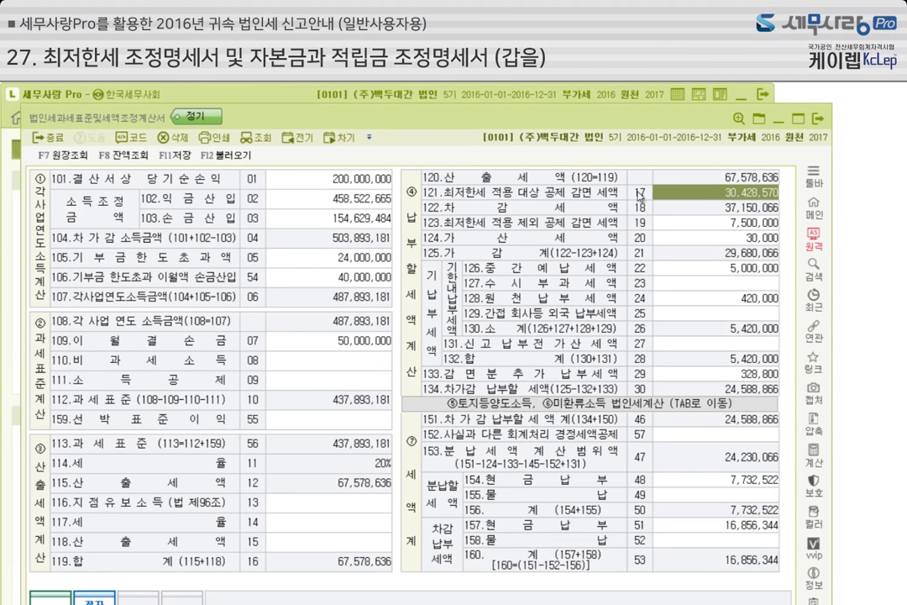
pyautogui.click(819, 126)
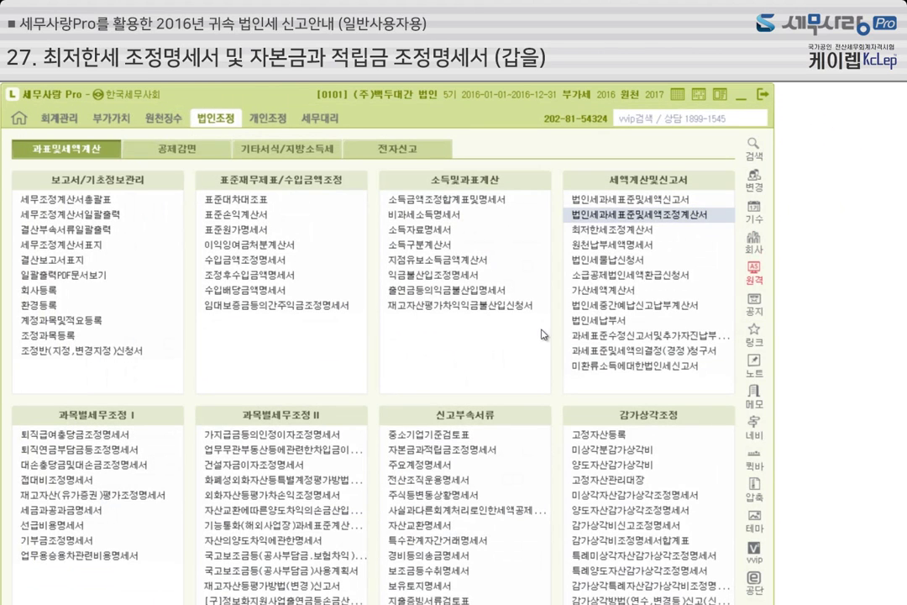
# Open 최저한세조정계산서 and reload its marked items from the related forms.
pyautogui.click(617, 232)
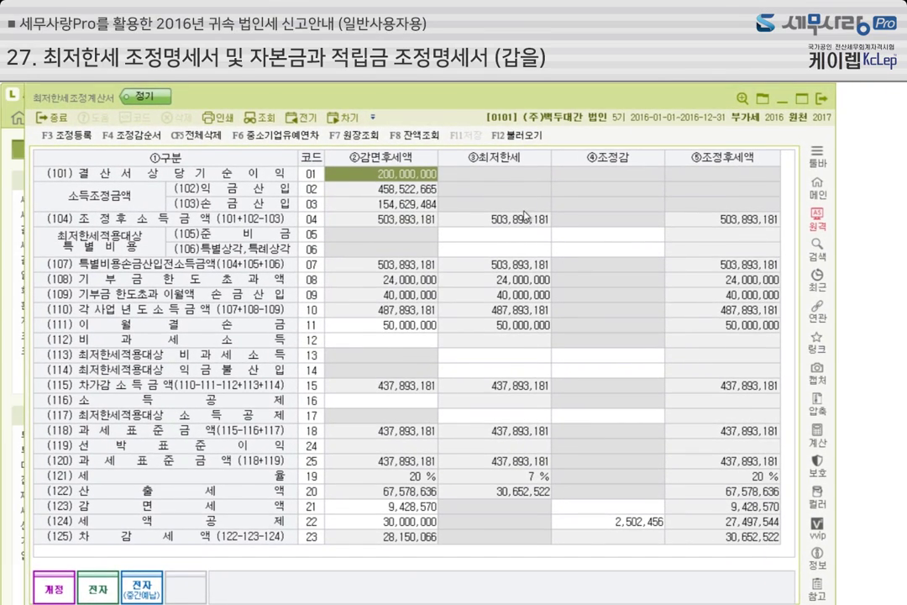
pyautogui.click(518, 135)
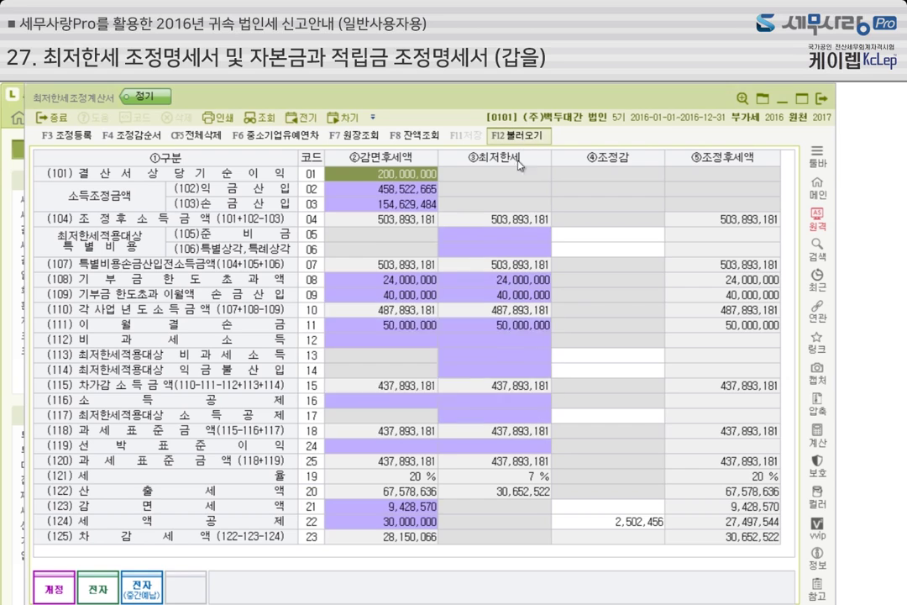
pyautogui.click(464, 397)
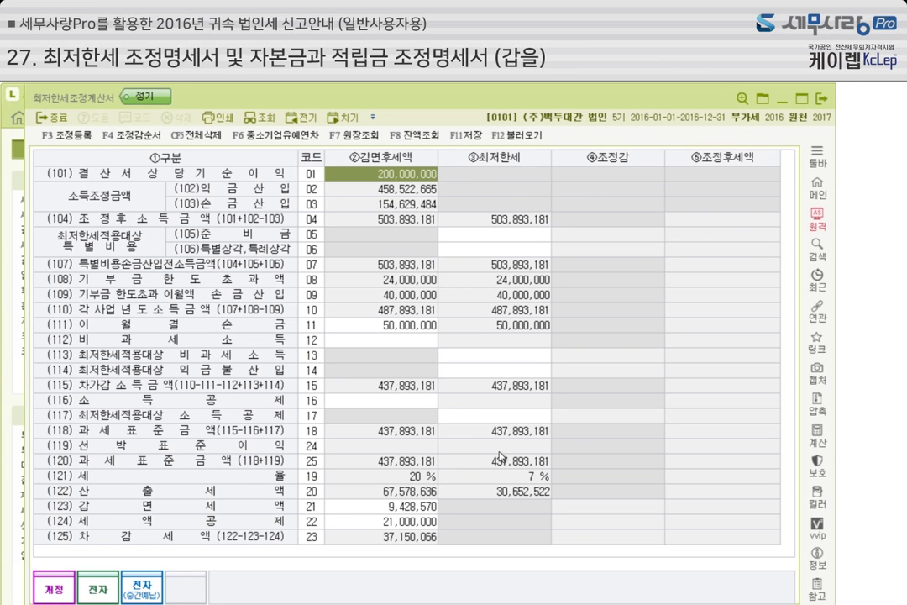
# Set the (124) 세액공제 amount in the ②감면후세액 column to 30,000,000.
pyautogui.click(496, 497)
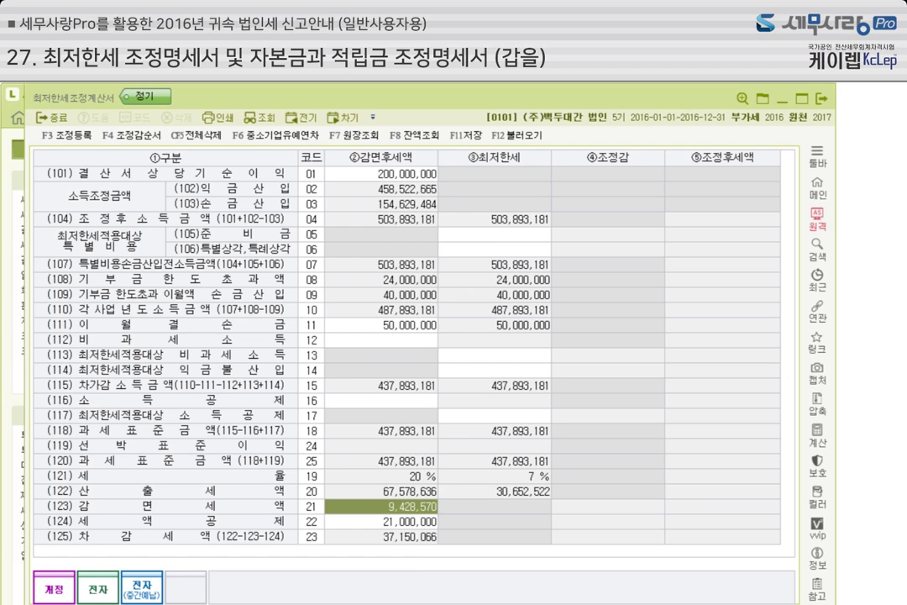
pyautogui.click(408, 526)
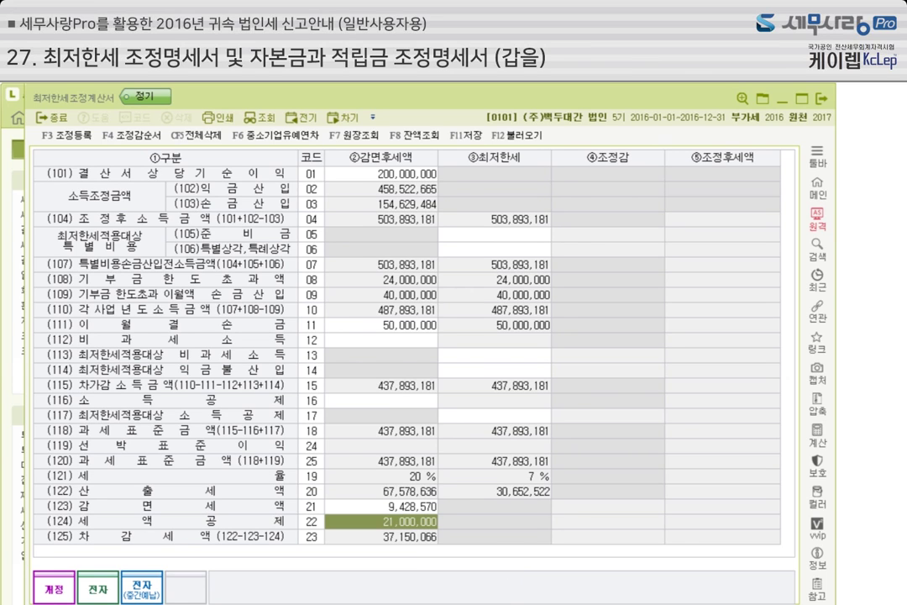
pyautogui.write('30000000')
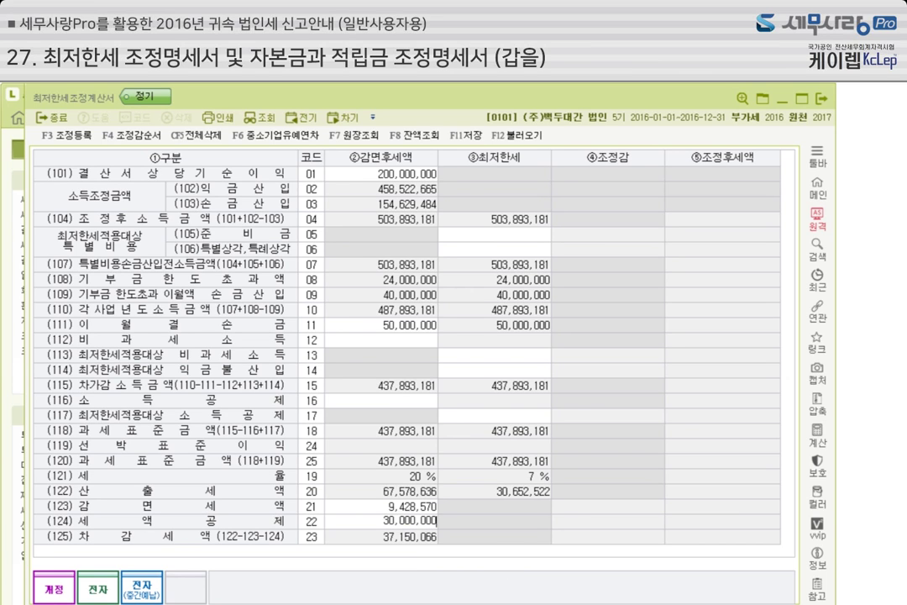
pyautogui.press('Return')
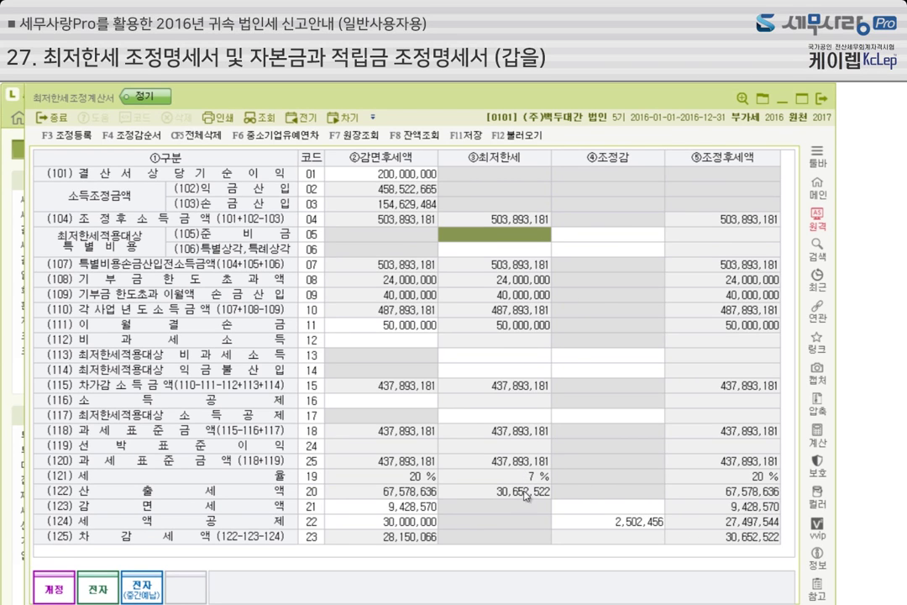
# Check the ④조정감 amounts for 감면세액 and 세액공제, and save 최저한세조정계산서 on closing.
pyautogui.click(645, 524)
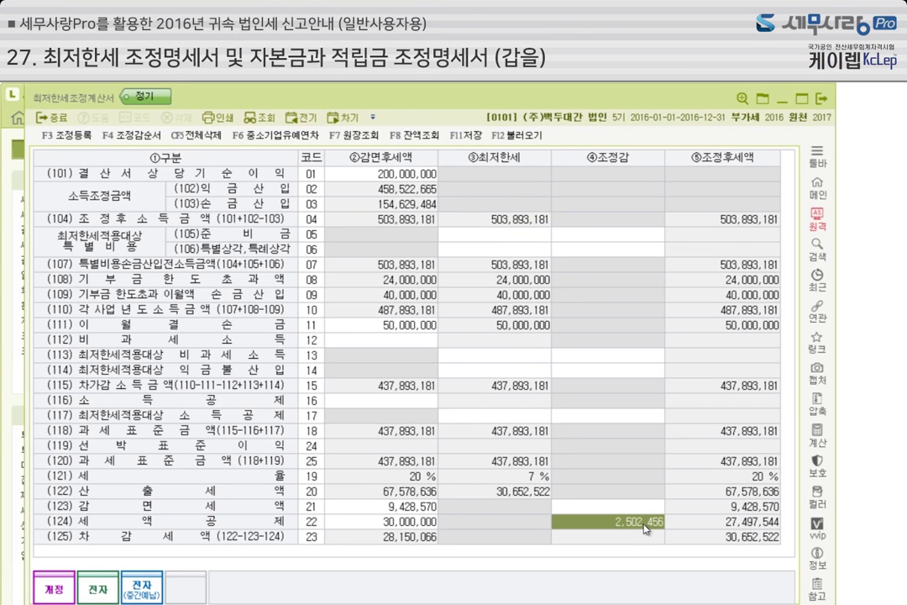
pyautogui.click(639, 510)
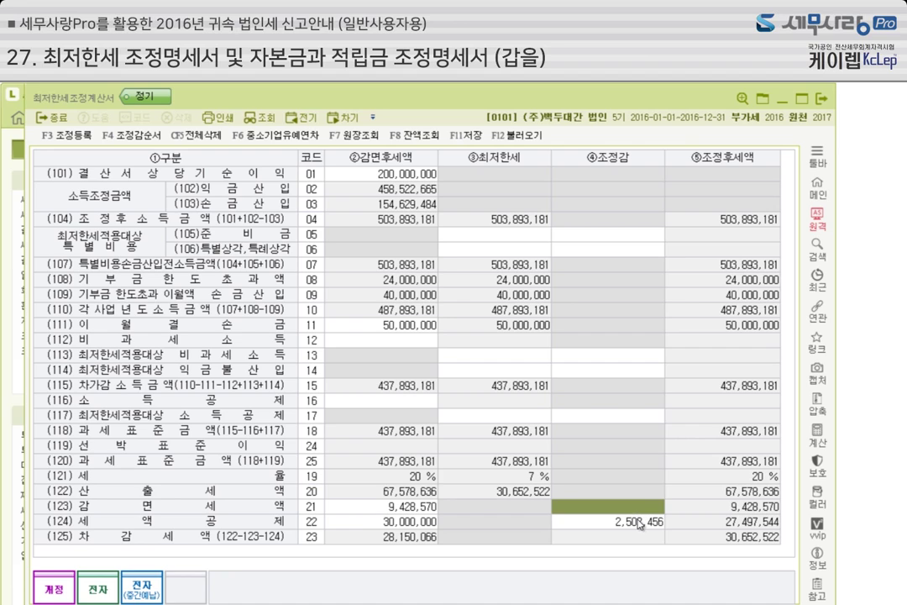
pyautogui.click(638, 527)
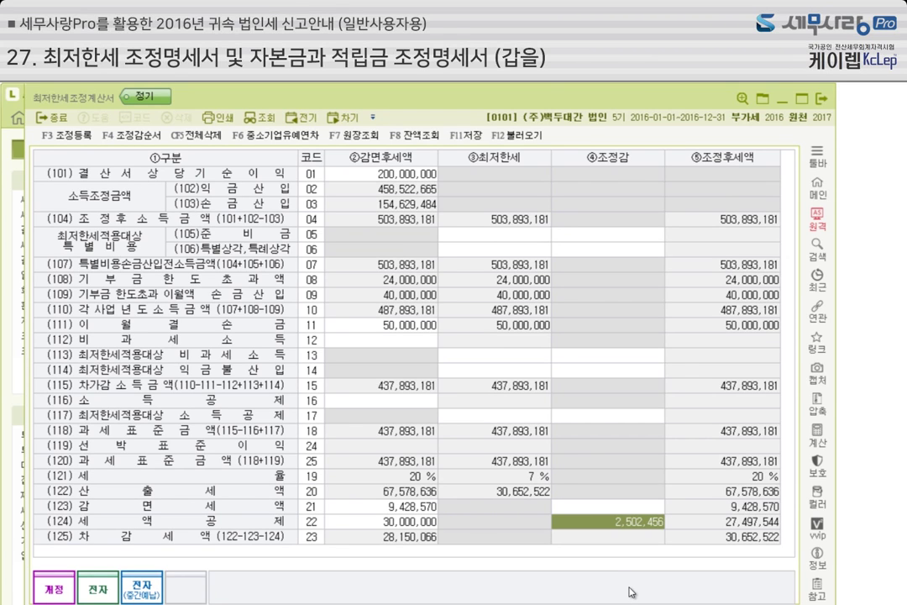
pyautogui.click(822, 99)
pyautogui.click(415, 392)
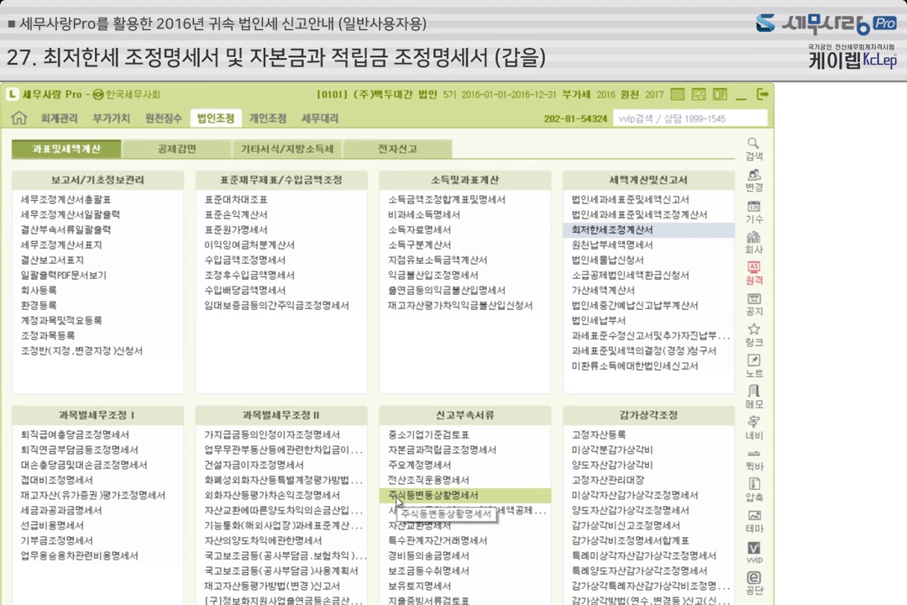
# Reopen 법인세과세표준및세액조정계산서, reload its items from the related forms, and move the window so the whole form fits.
pyautogui.click(640, 222)
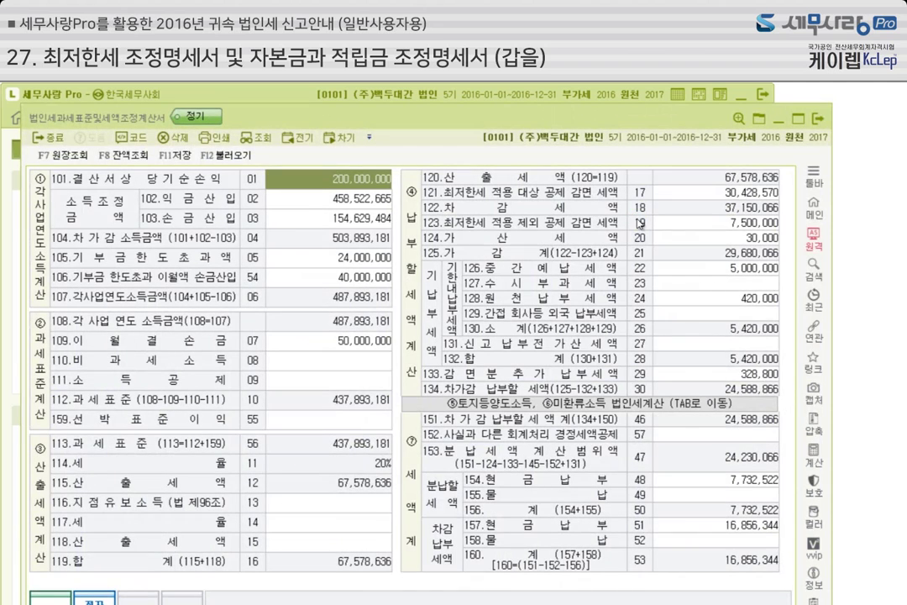
pyautogui.click(238, 162)
pyautogui.click(377, 355)
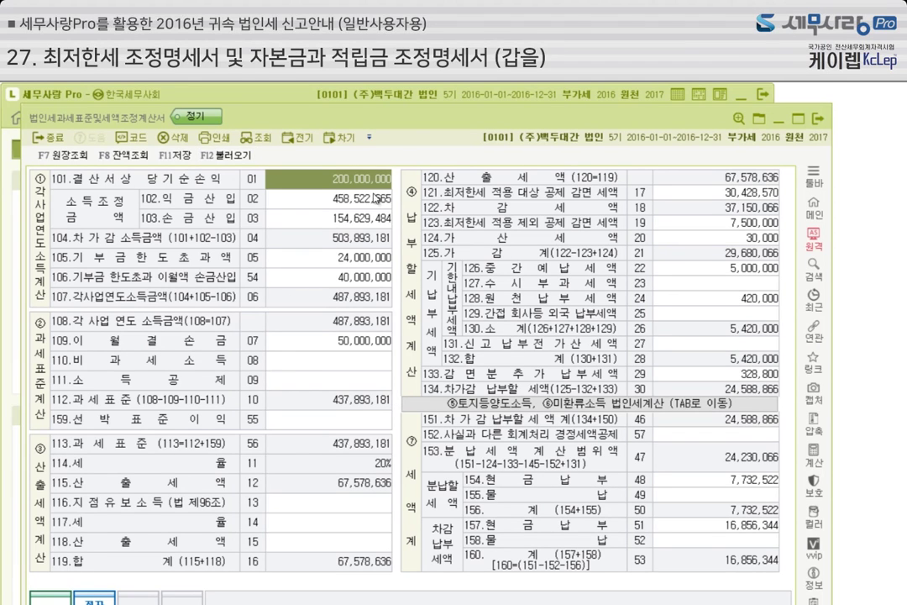
pyautogui.moveTo(418, 124); pyautogui.dragTo(407, 112)
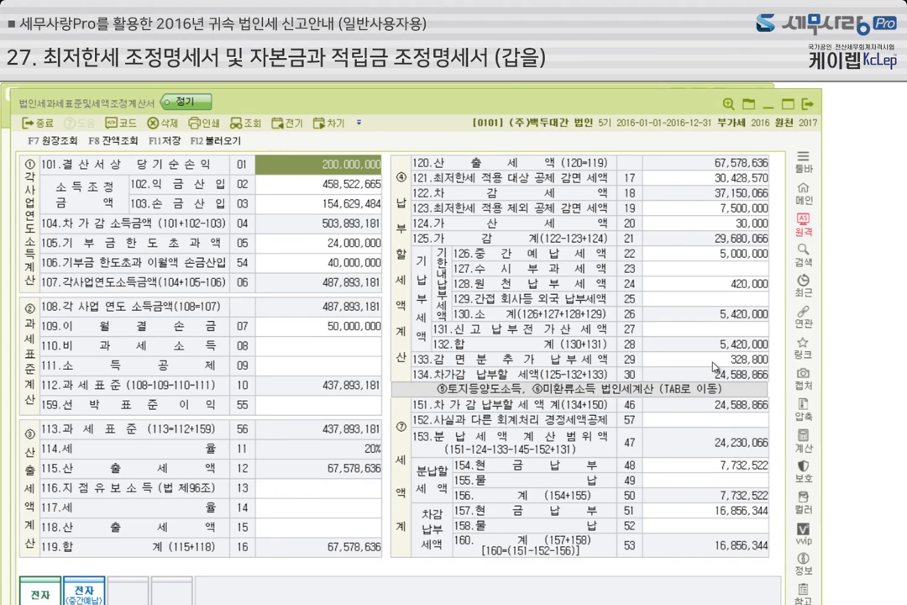
# Set the 154.현금납부 amount under 분납할세액 to 12,115,033.
pyautogui.click(716, 256)
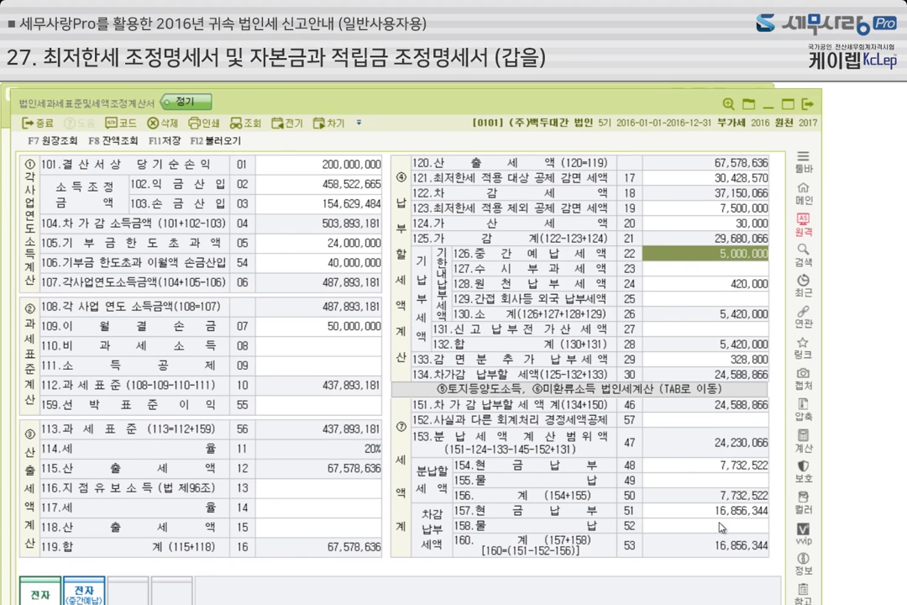
pyautogui.click(717, 467)
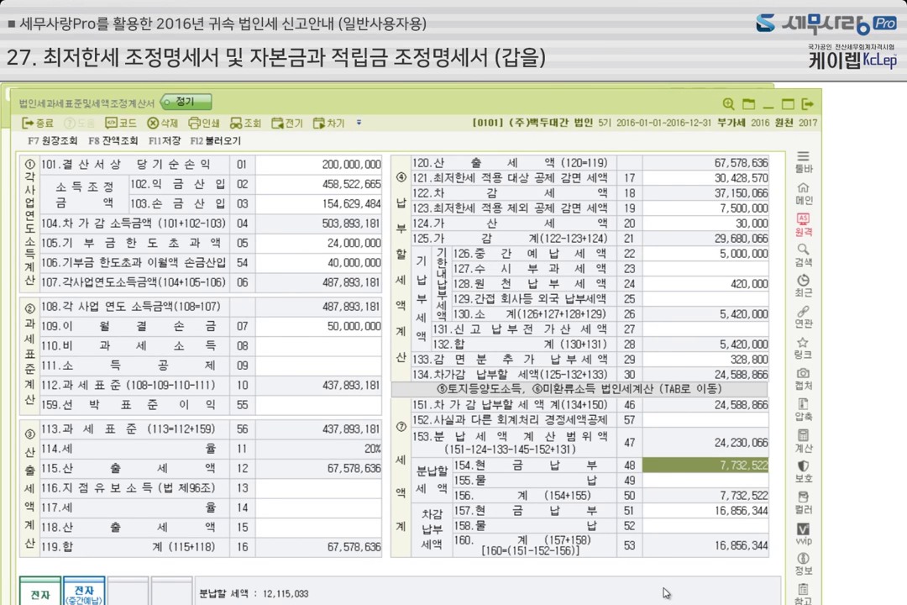
pyautogui.write('12,115,')
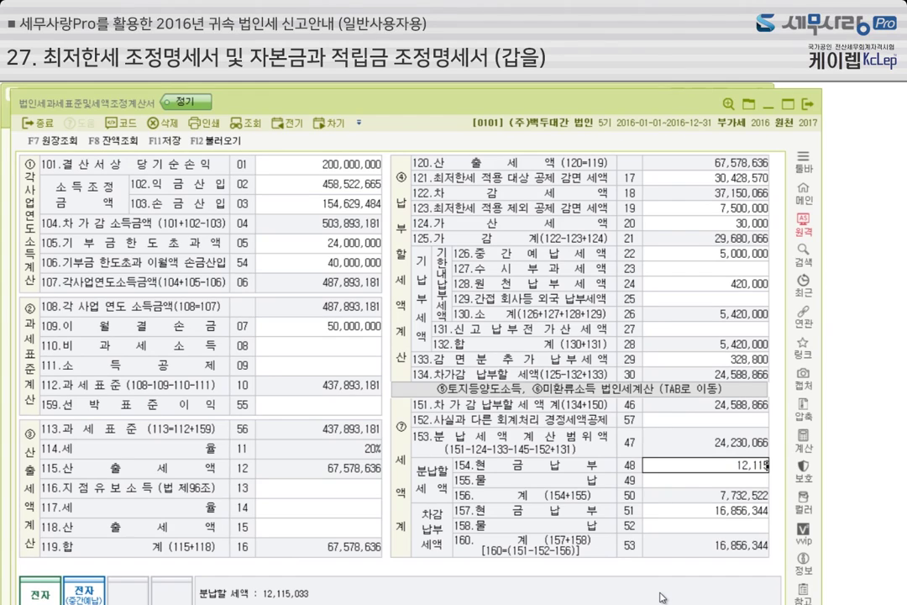
pyautogui.write('033')
pyautogui.press('Return')
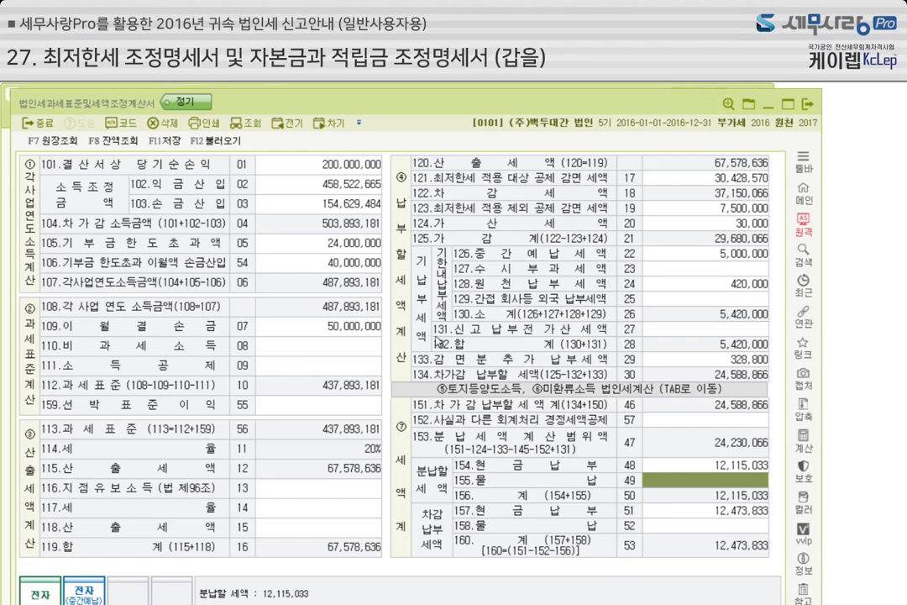
# Close 법인세과세표준및세액조정계산서 and open 자본금과적립금조정명세서(을) with its full table in view.
pyautogui.click(326, 329)
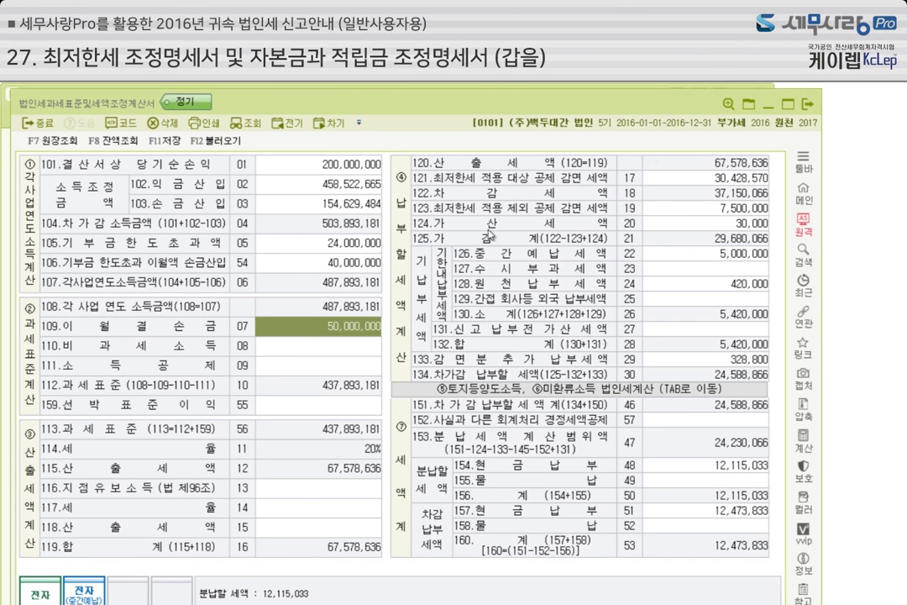
pyautogui.click(766, 112)
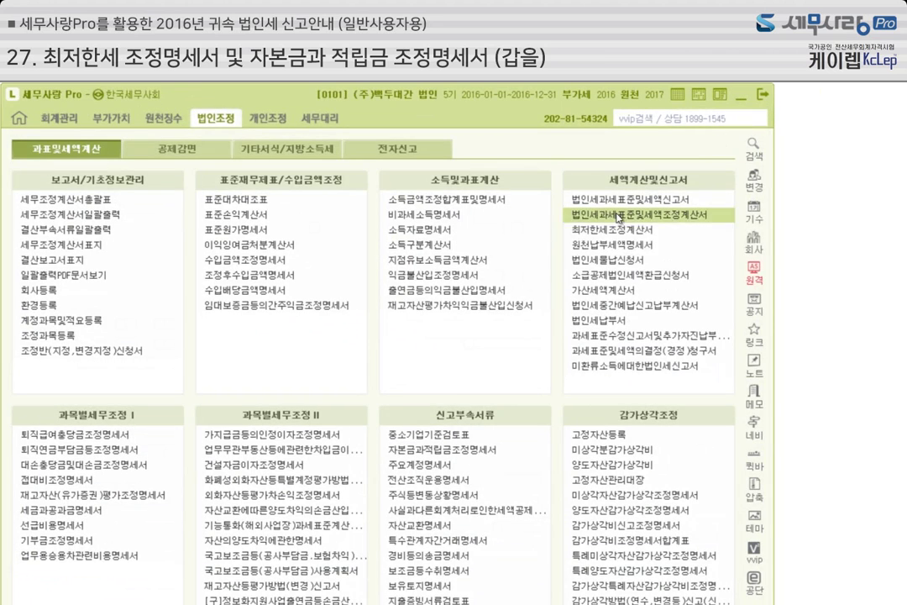
pyautogui.click(441, 452)
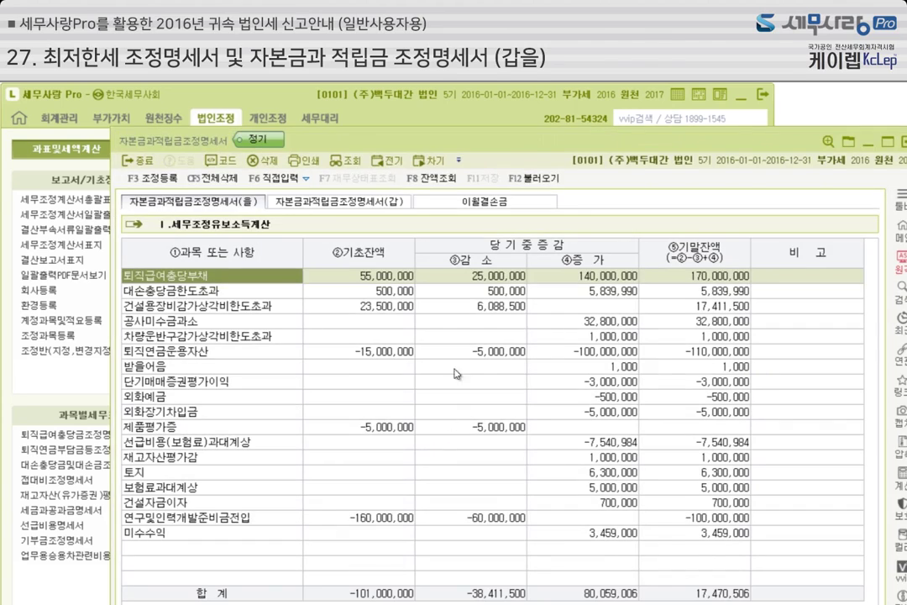
pyautogui.doubleClick(450, 121)
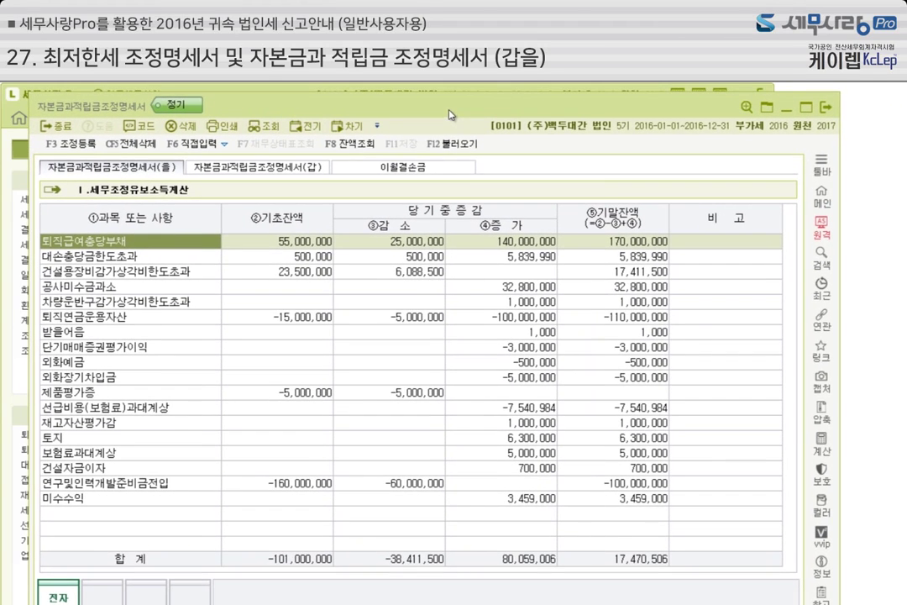
# Request a data reload for 자본금과적립금조정명세서(을) but decline it, and review the 자본금과 적립금 계산서 in (갑).
pyautogui.click(462, 146)
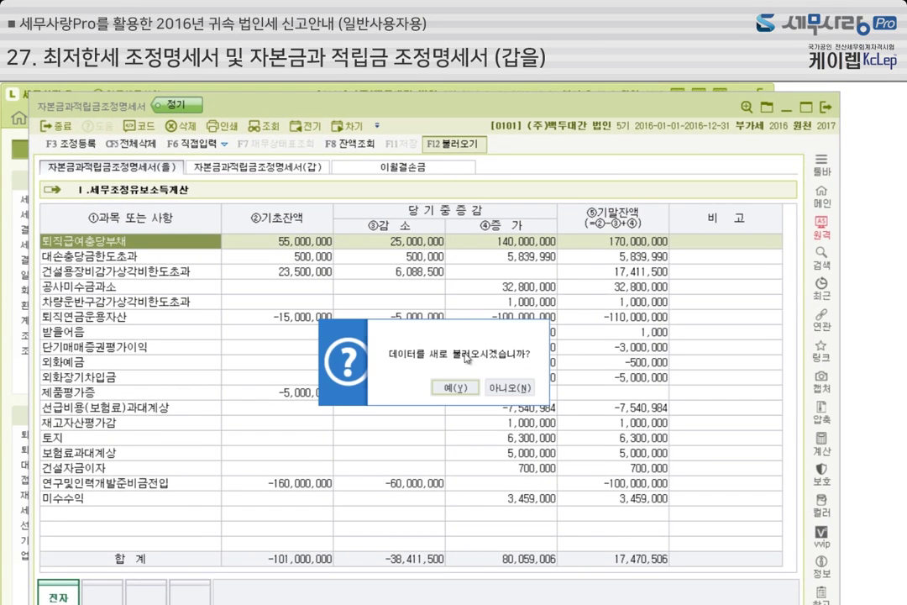
pyautogui.click(512, 389)
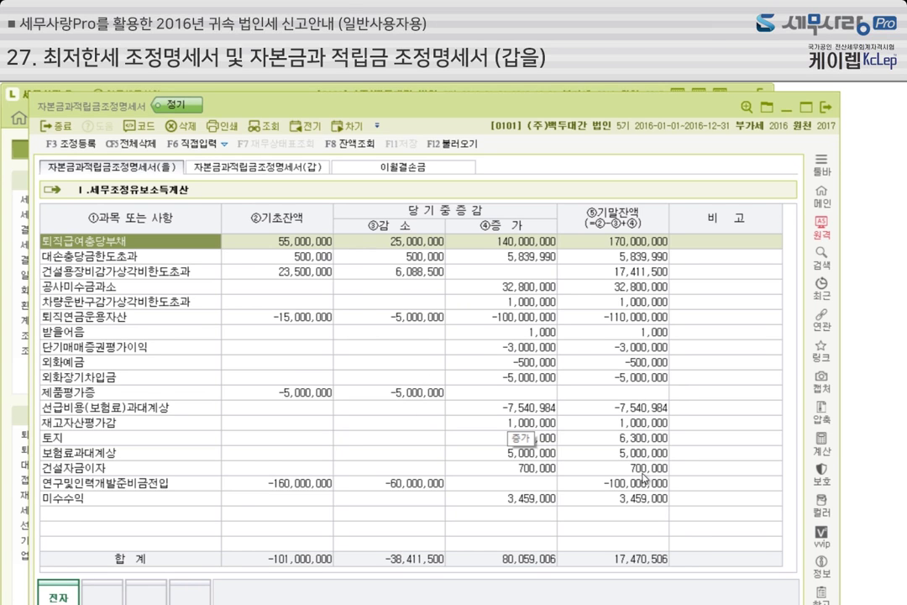
pyautogui.click(249, 170)
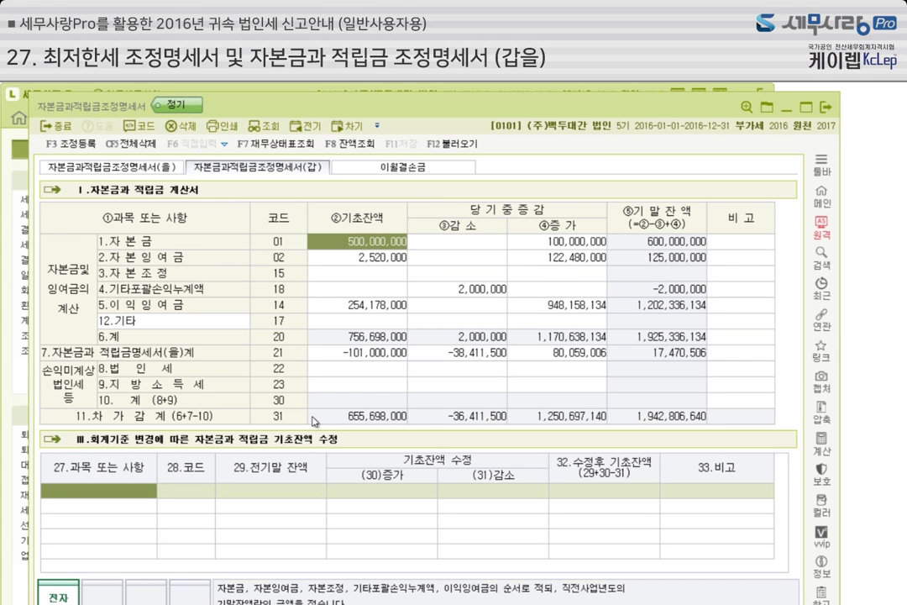
# Open the 이월결손금 계산서 and examine the 2013-12-31 row across to its (13)당기 공제액.
pyautogui.click(423, 173)
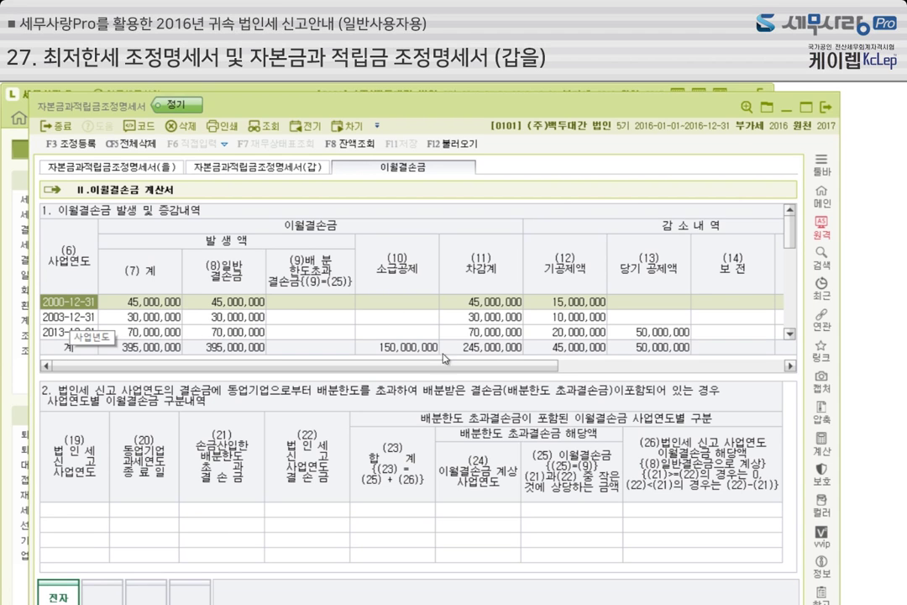
pyautogui.moveTo(467, 366)
pyautogui.mouseDown()
pyautogui.moveTo(694, 374)
pyautogui.moveTo(471, 368)
pyautogui.mouseUp()
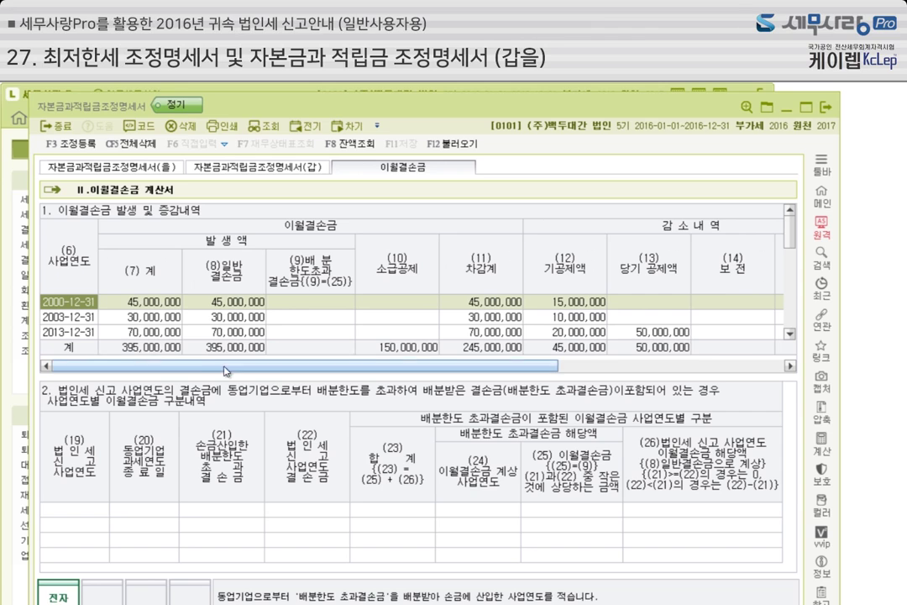
pyautogui.click(74, 334)
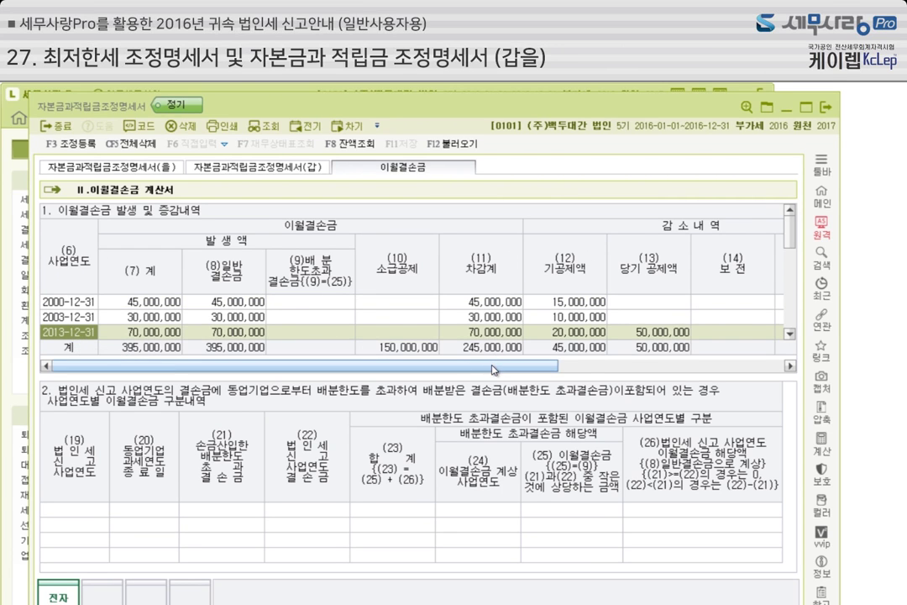
pyautogui.moveTo(526, 372); pyautogui.dragTo(608, 371)
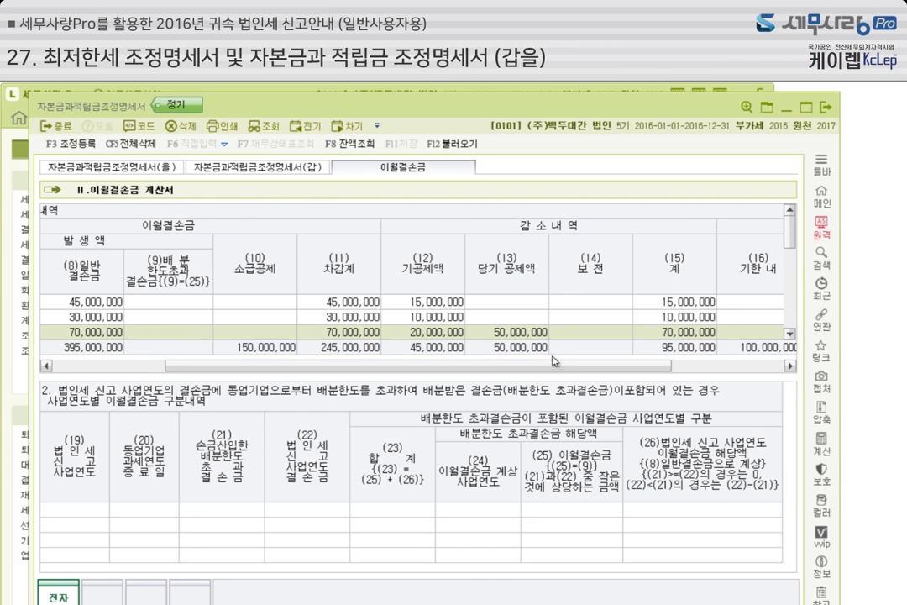
pyautogui.click(516, 333)
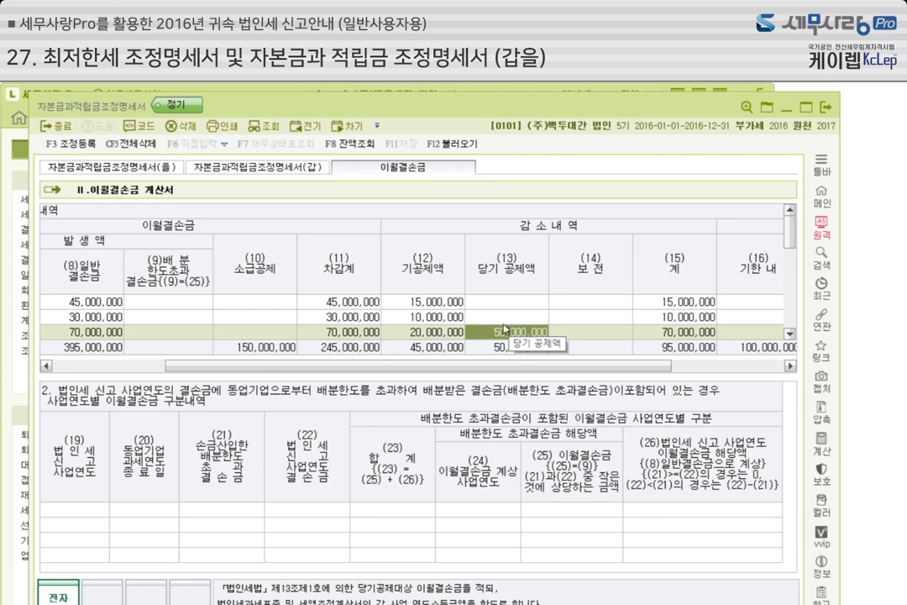
# Compare (13)당기 공제액 with 109.이월결손금 in 법인세과세표준및세액조정계산서, and select the 2013-12-31 row's (10)소급공제 in the 이월결손금 계산서.
pyautogui.moveTo(424, 101); pyautogui.dragTo(484, 123)
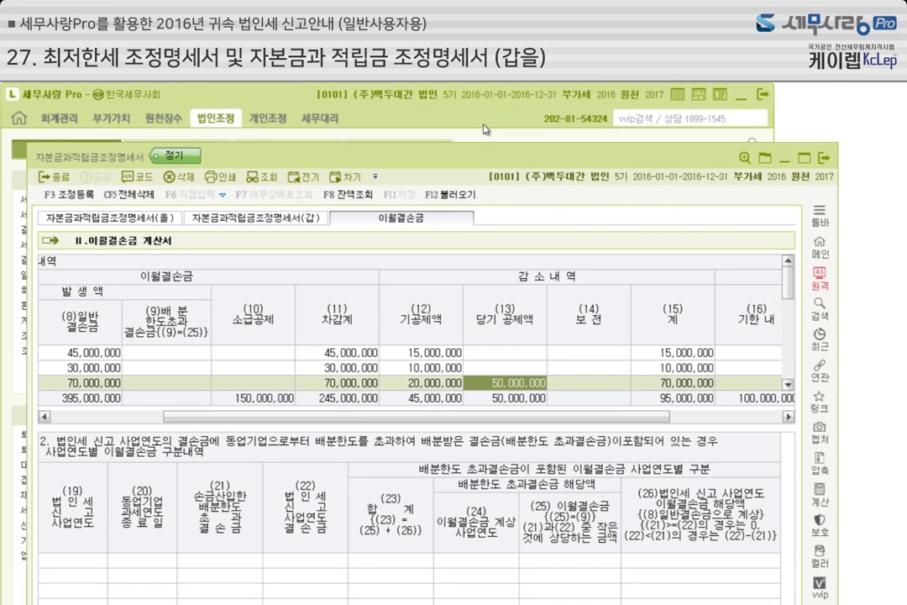
pyautogui.click(484, 122)
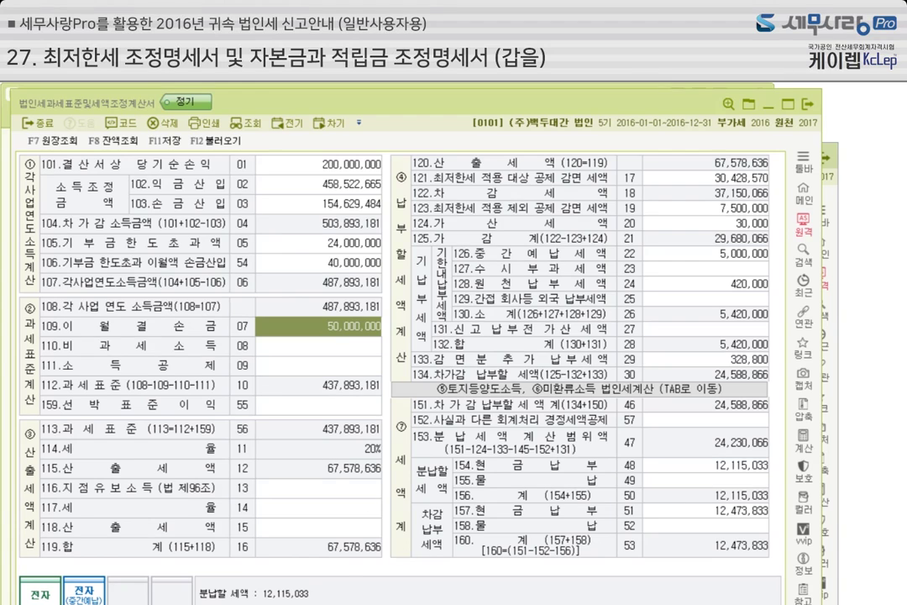
pyautogui.press('F2')
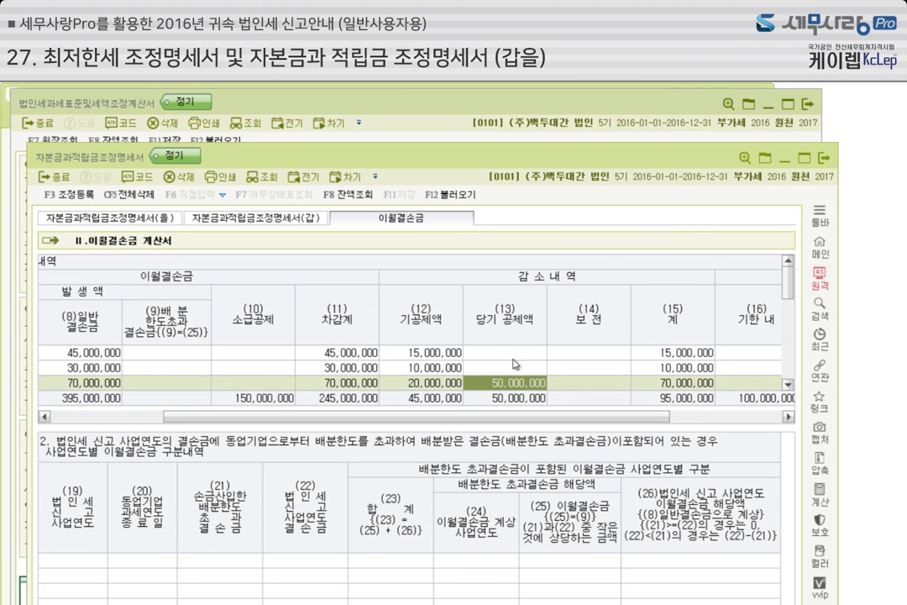
pyautogui.press('Escape')
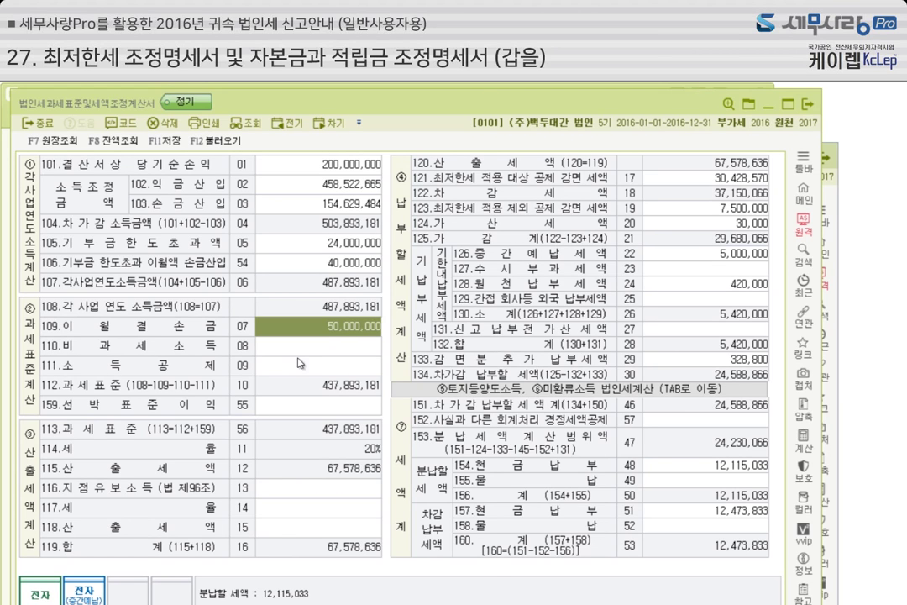
pyautogui.press('F7')
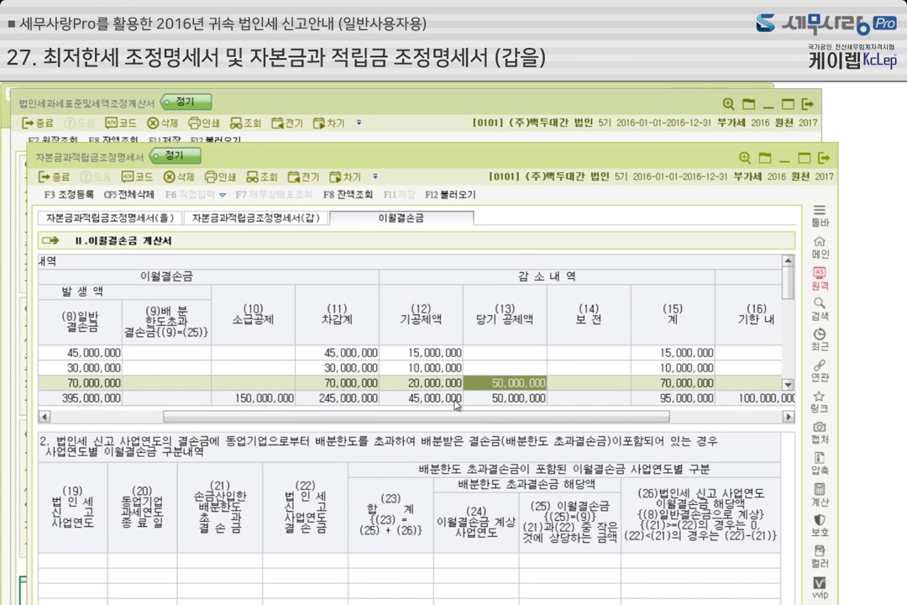
pyautogui.click(253, 383)
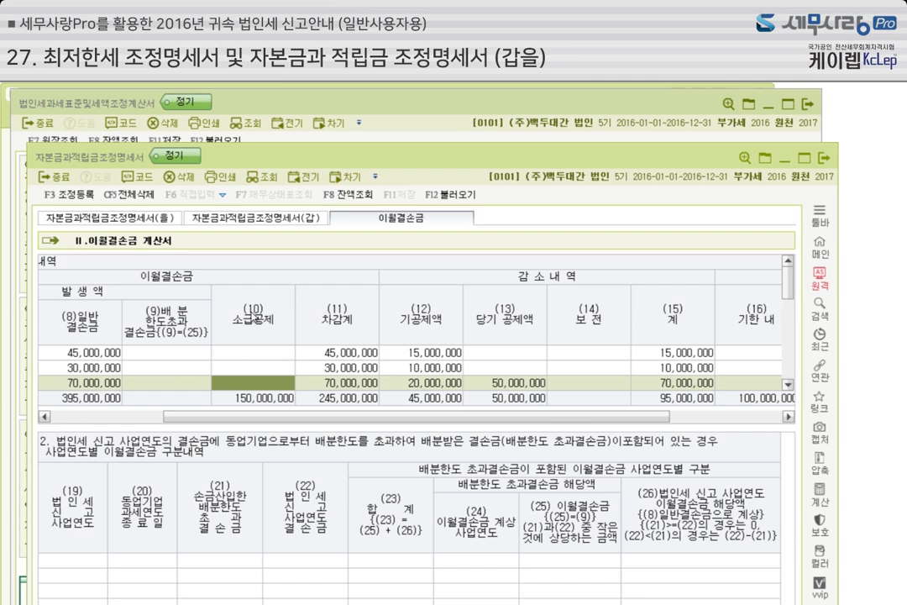